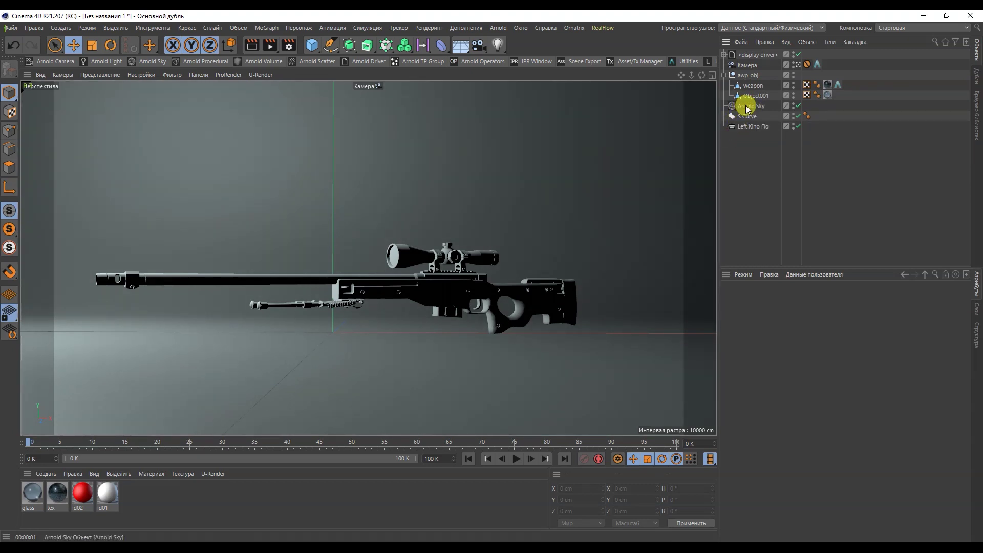
Reset the Samples setting of the Arnold Sky light to its default value and highlight its Intensity setting
left_click(746, 105)
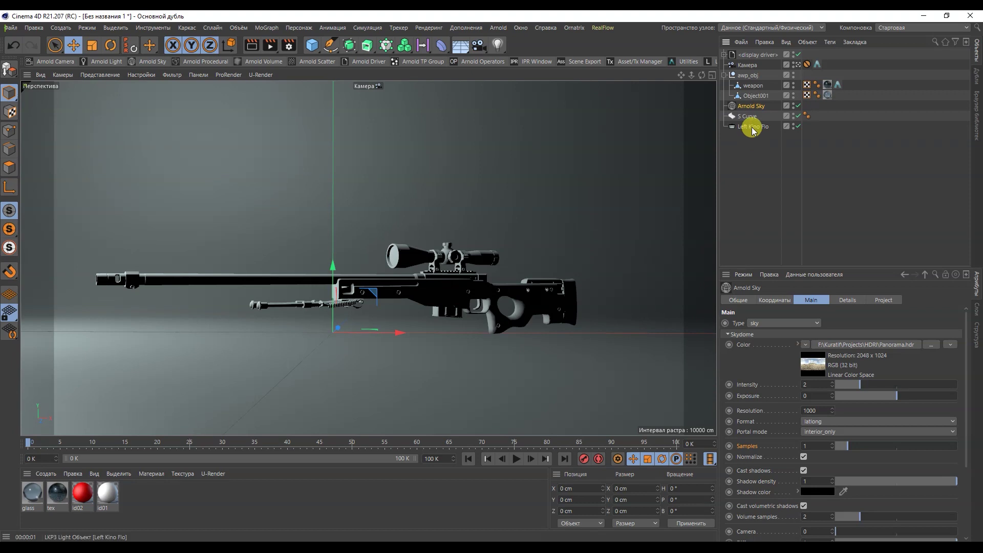
right_click(751, 448)
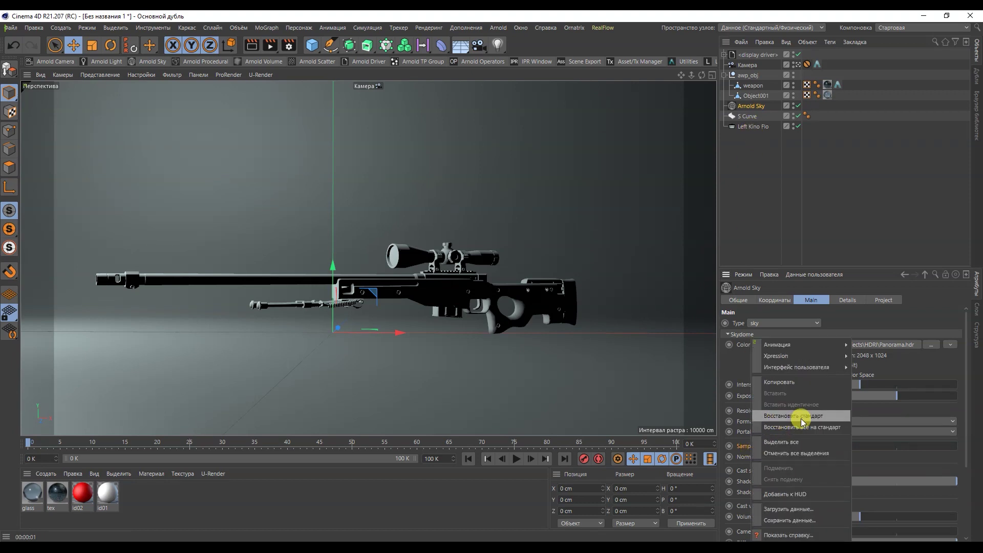
left_click(772, 418)
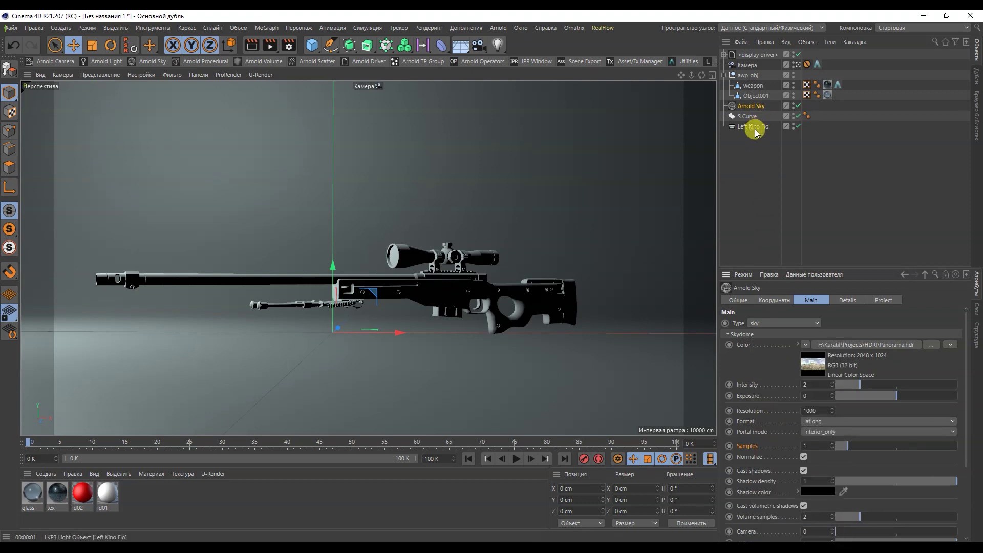
left_click(754, 384)
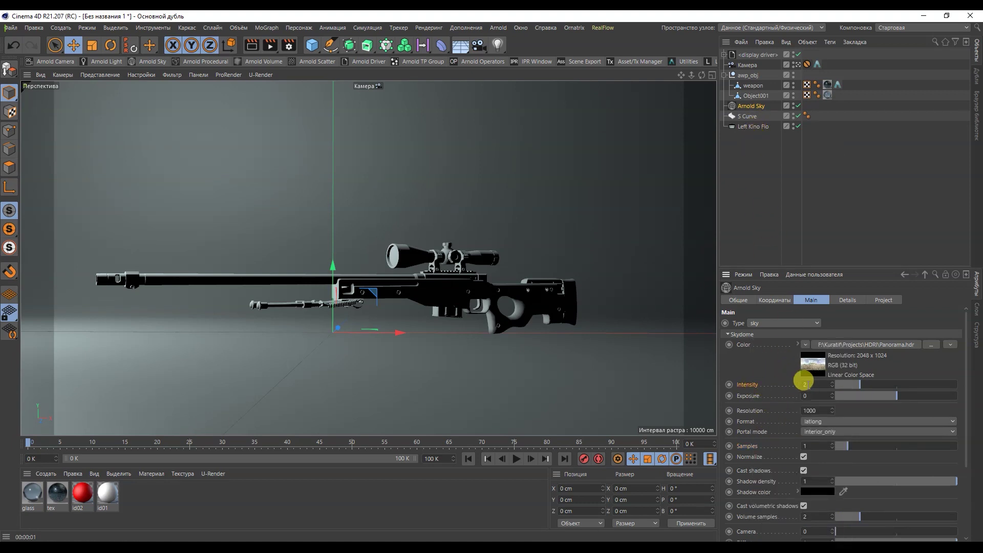
Examine the Samples setting of the Left Kino Flo light
left_click(751, 126)
left_click(754, 412)
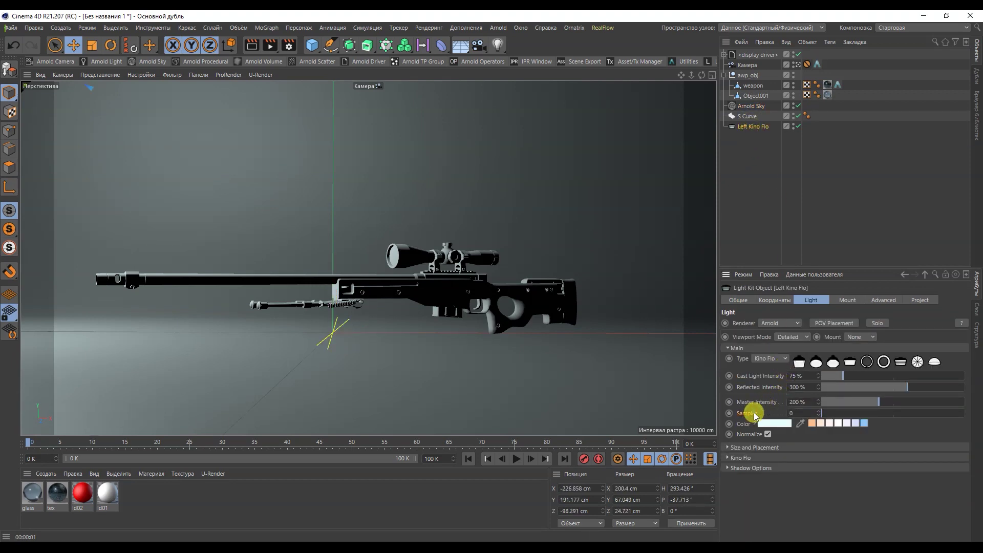
left_click(763, 177)
Set the Arnold render device to GPU in the render settings
left_click(290, 46)
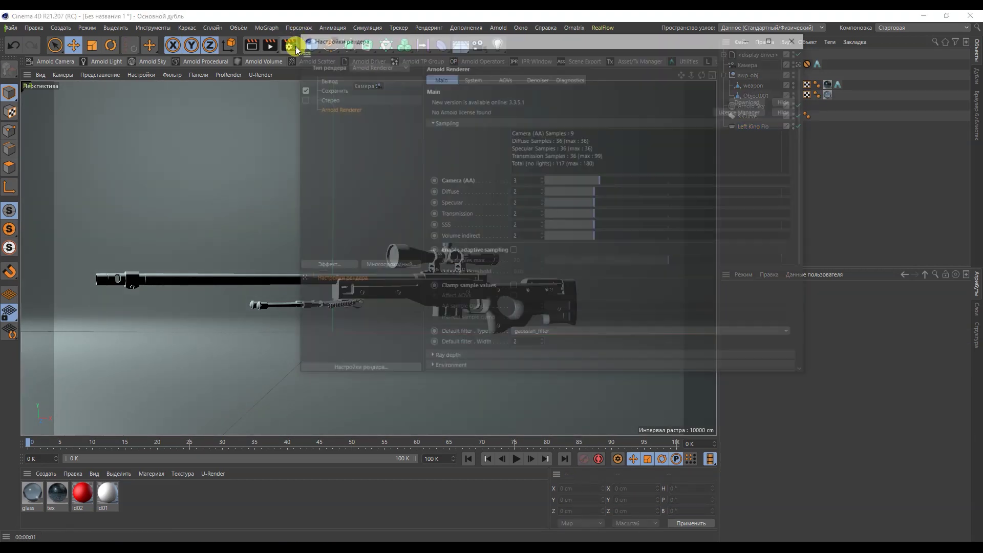
left_click_drag(395, 40, 285, 48)
left_click(268, 80)
left_click(269, 79)
left_click(270, 79)
left_click(255, 146)
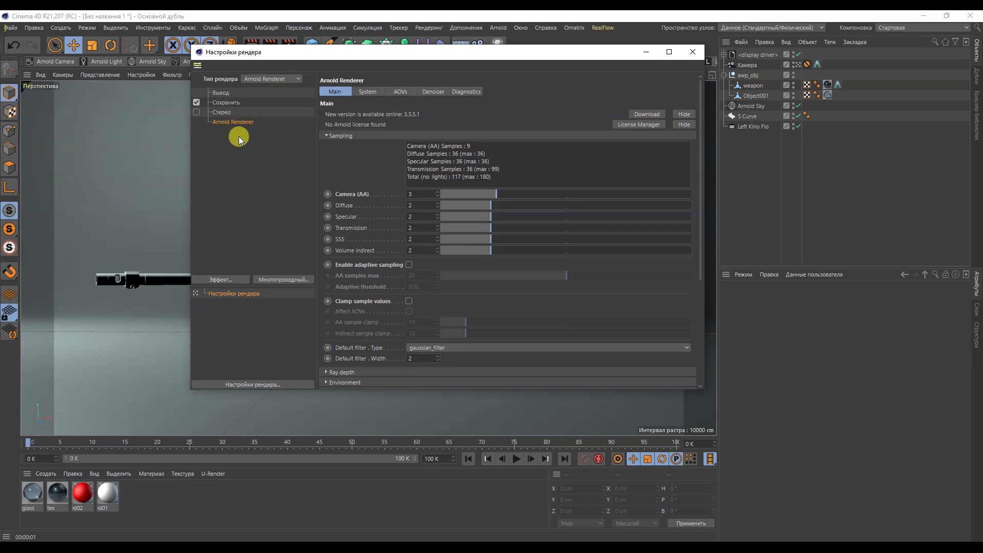
left_click(364, 92)
left_click(392, 208)
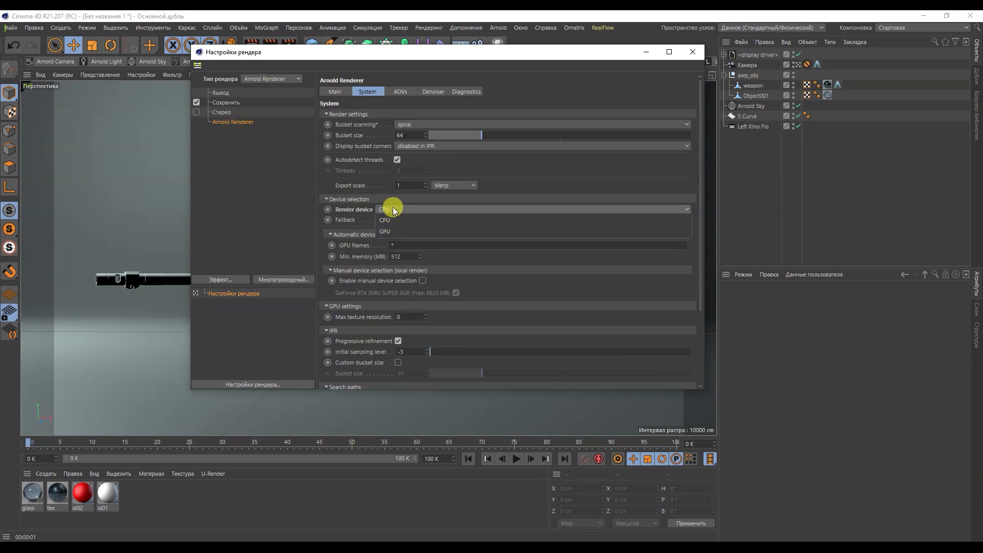
left_click(415, 232)
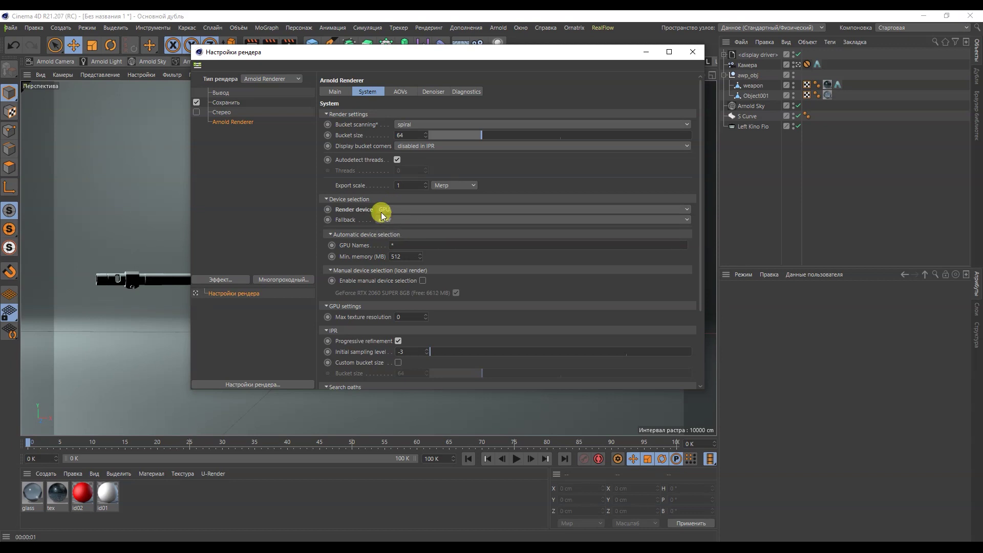
Check the main sampling settings and render the current frame to the Picture Viewer
left_click(341, 93)
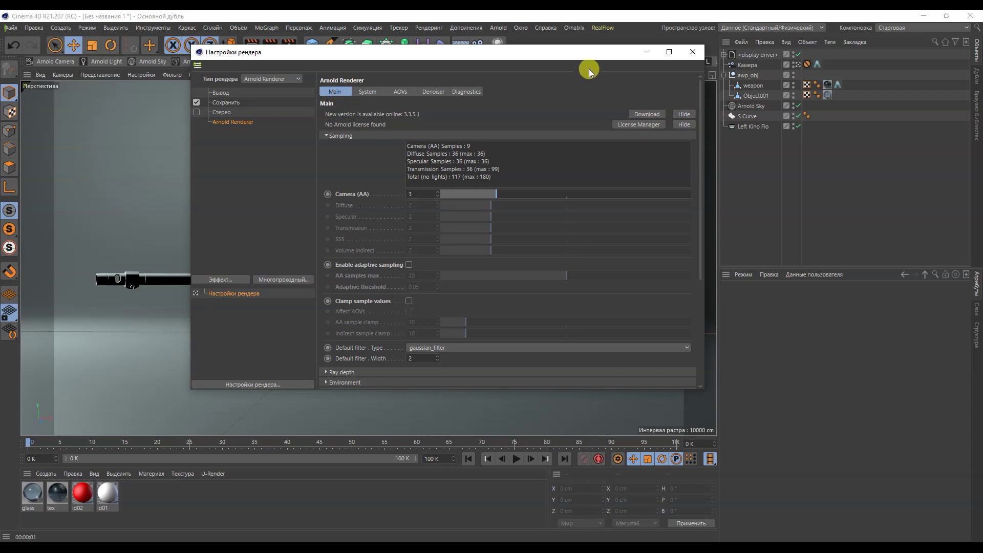
left_click(687, 52)
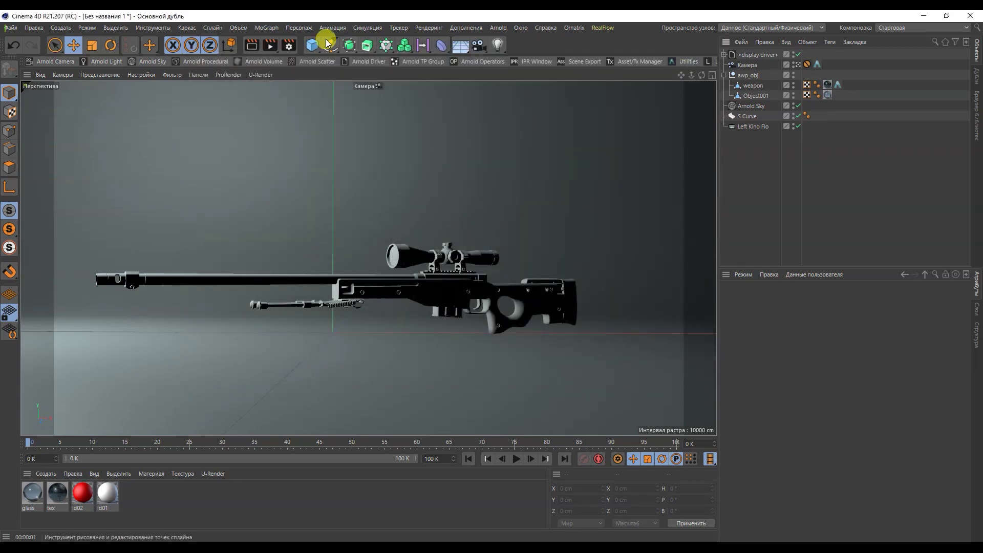
left_click(274, 45)
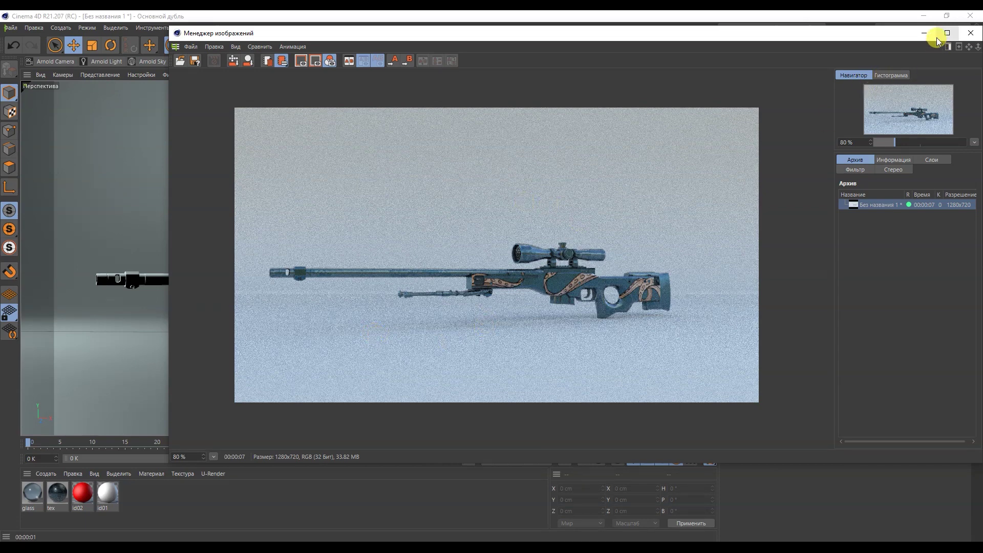
left_click(970, 32)
Set Camera (AA) to 4 and enable adaptive sampling with AA samples max at 50
left_click(288, 46)
left_click_drag(403, 33, 310, 102)
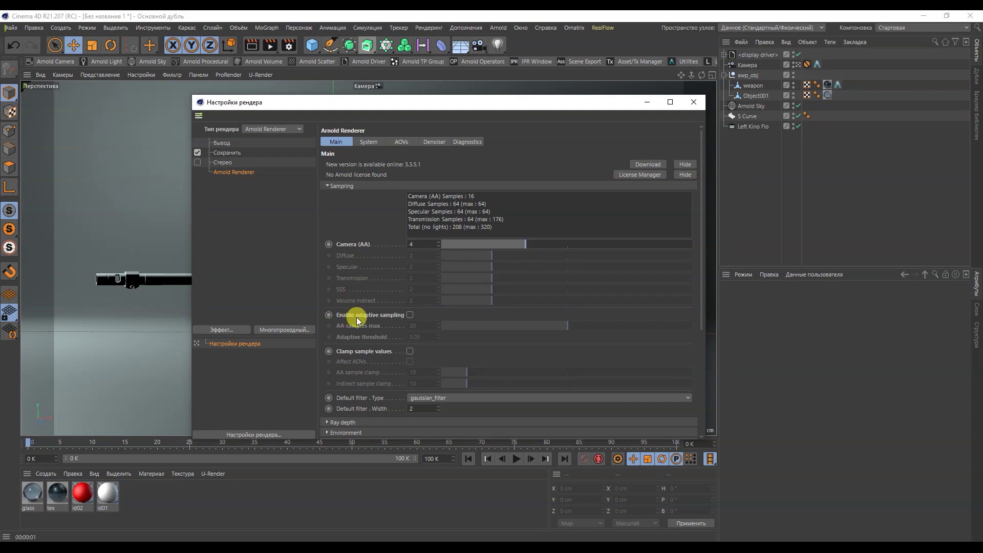
left_click(410, 315)
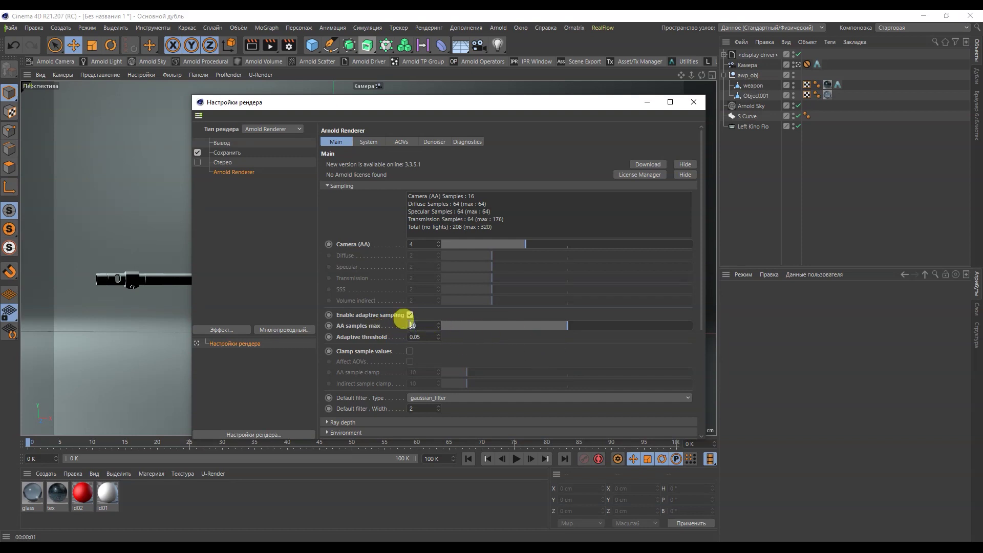
type("50")
key("Return")
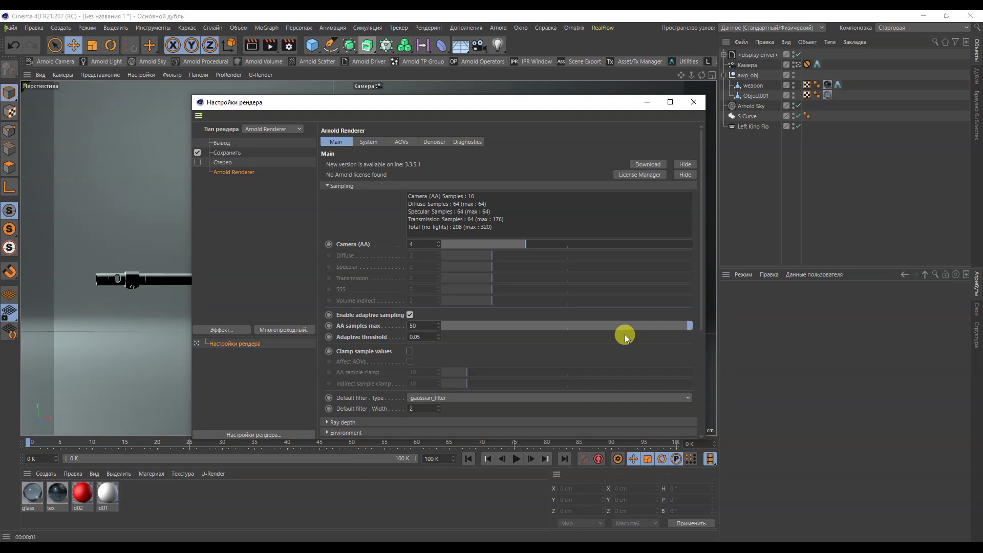
Set the adaptive threshold to 0.015
left_click(417, 336)
type("1")
left_click_drag(701, 273, 705, 203)
left_click(443, 347)
left_click(442, 347)
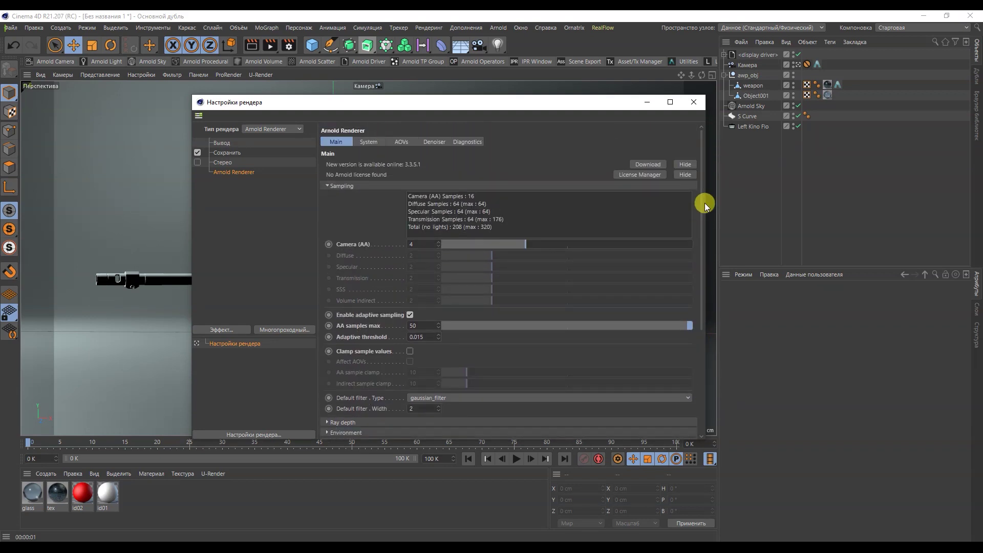
Render the frame with adaptive sampling and compare its noise with the first render in the Picture Viewer
left_click(691, 102)
left_click(270, 45)
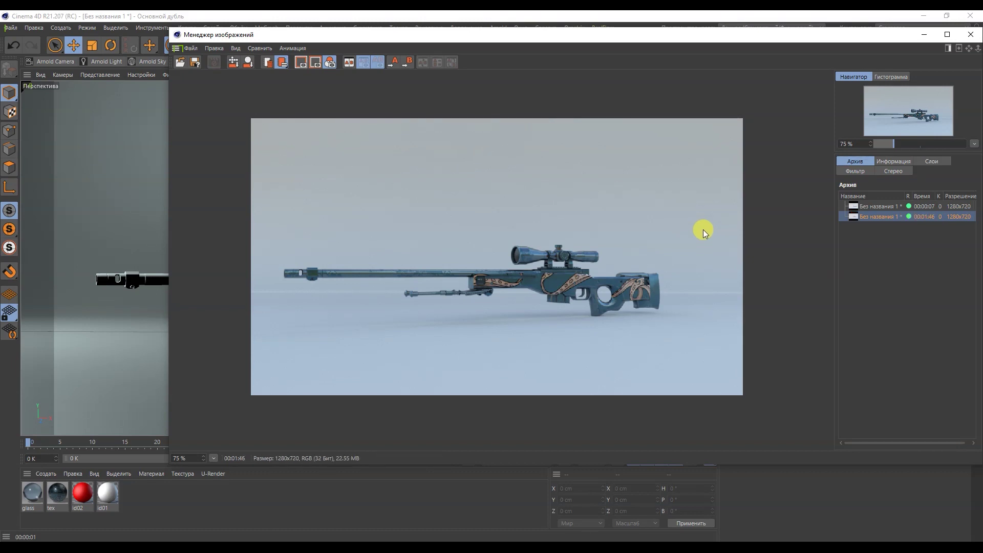
scroll(511, 272, "up", 5)
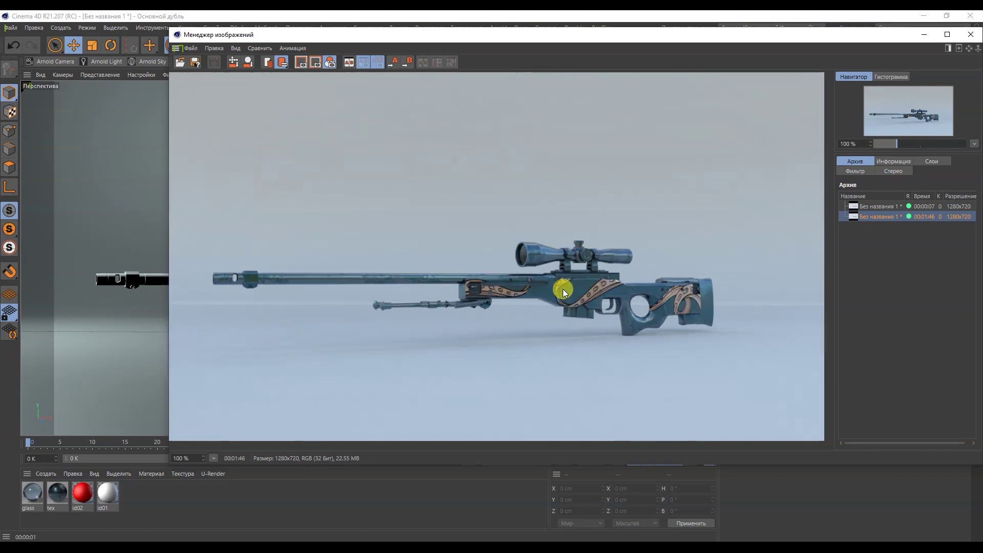
scroll(514, 261, "down", 5)
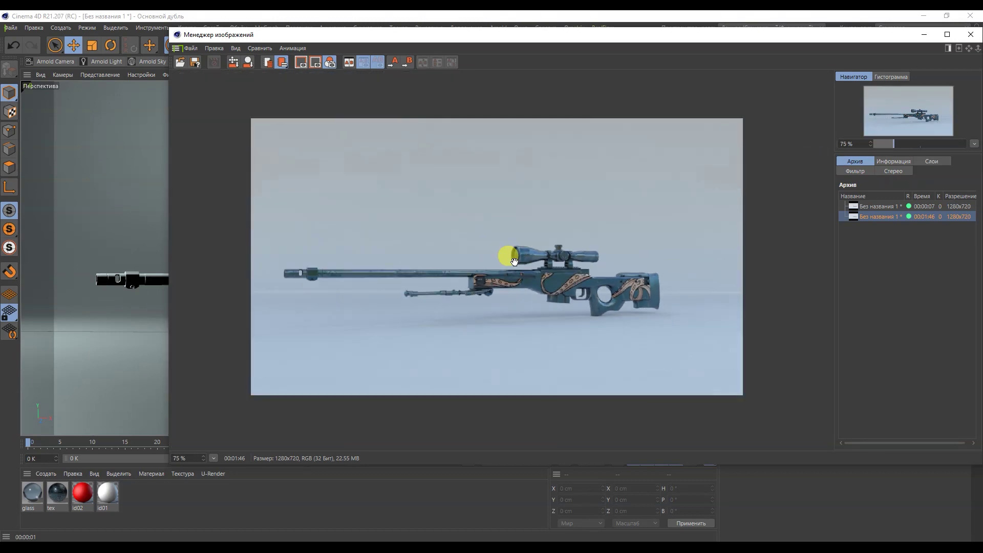
left_click(889, 206)
left_click(881, 216)
left_click(970, 35)
Set Camera (AA) to 3, AA samples max to 20 and the adaptive threshold to 0.05 in the render settings
left_click(292, 46)
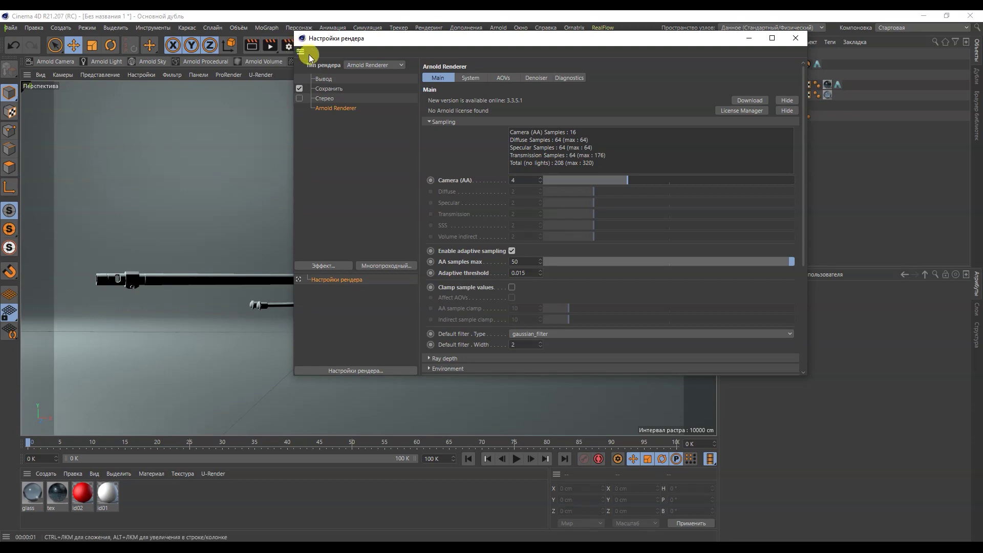
left_click_drag(597, 184, 594, 184)
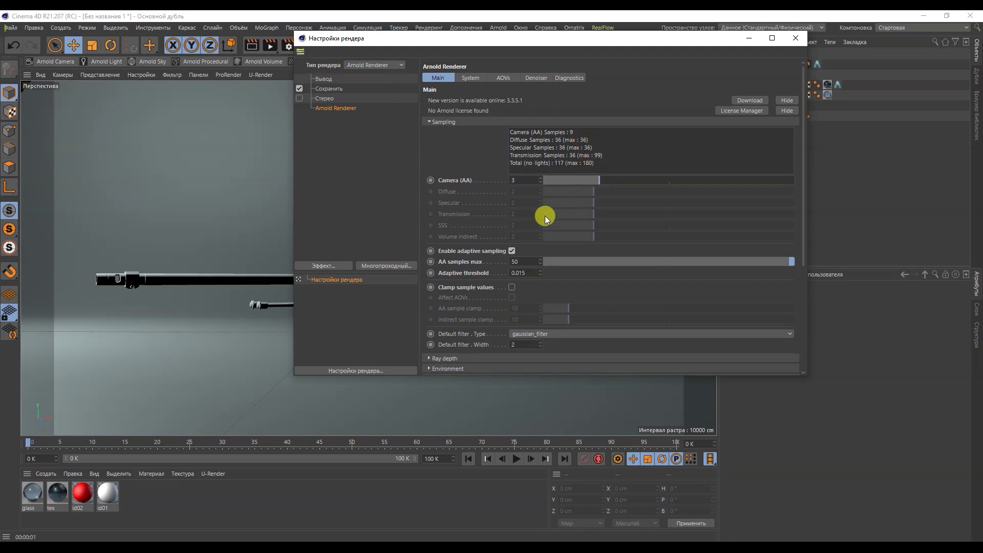
left_click_drag(610, 265, 670, 269)
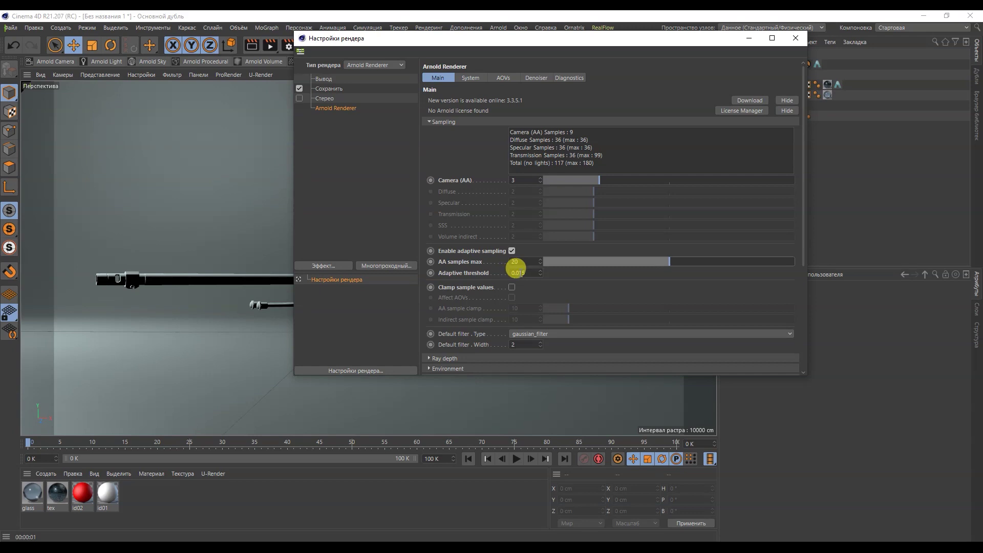
left_click(519, 273)
left_click_drag(543, 277, 549, 278)
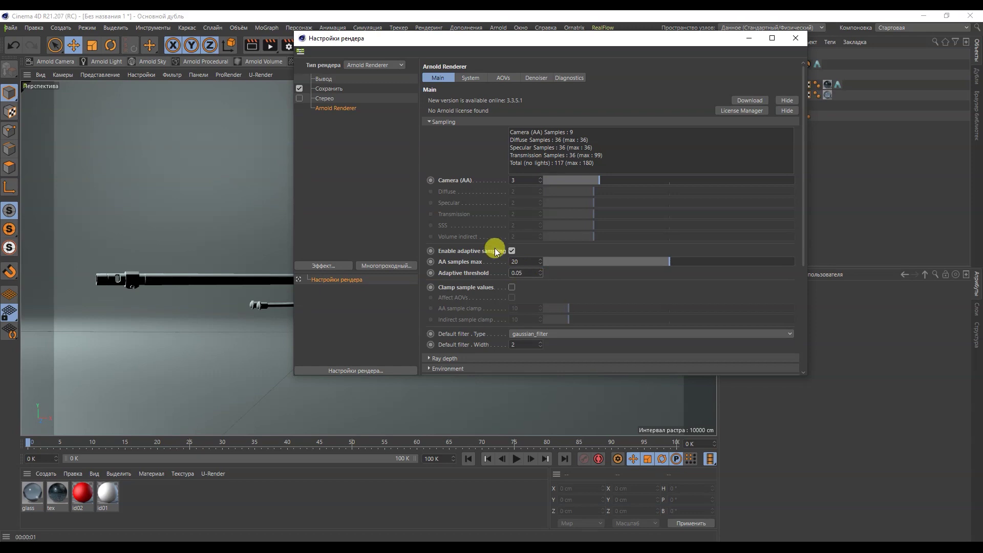
Enable Denoise (OptiX) for the active beauty AOV and close the render settings
left_click(503, 78)
left_click(594, 179)
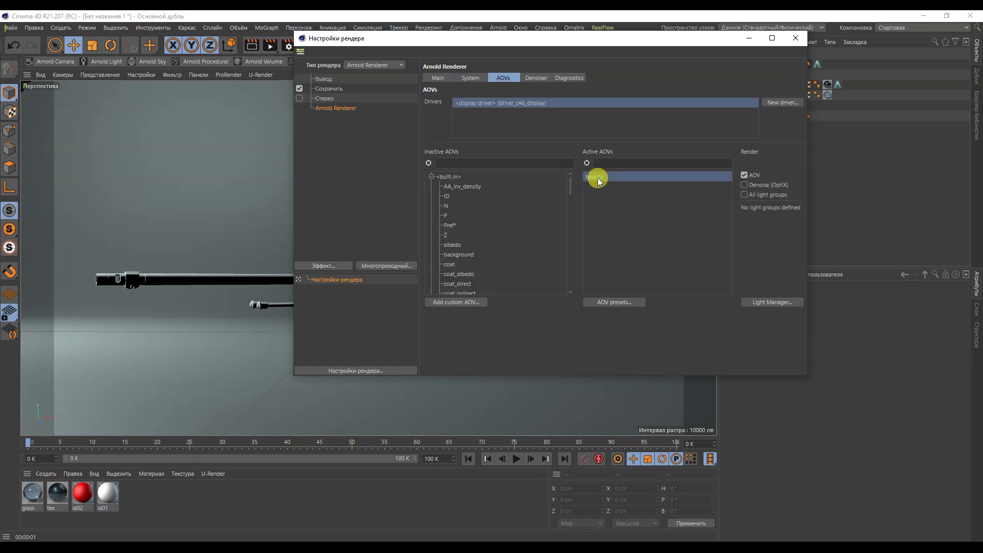
left_click(745, 185)
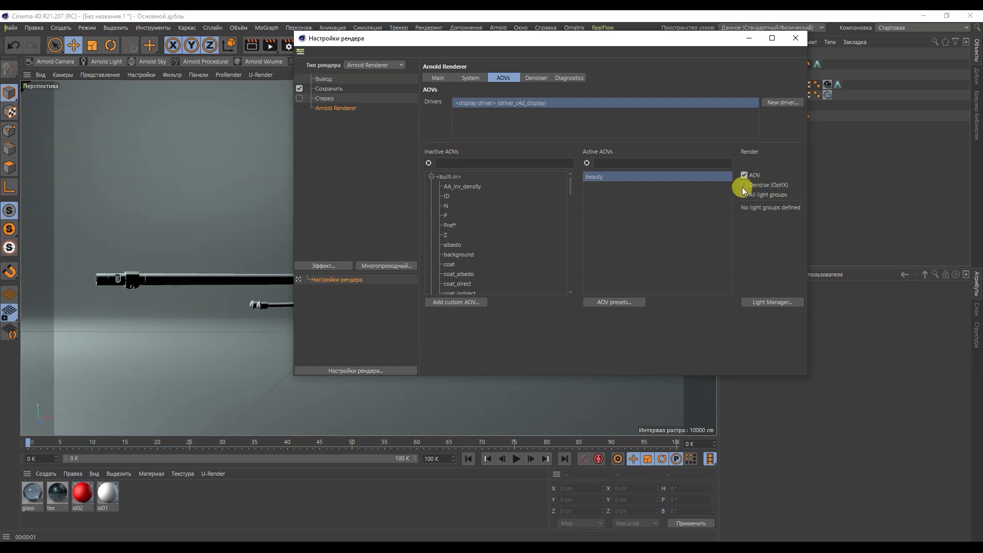
left_click(792, 39)
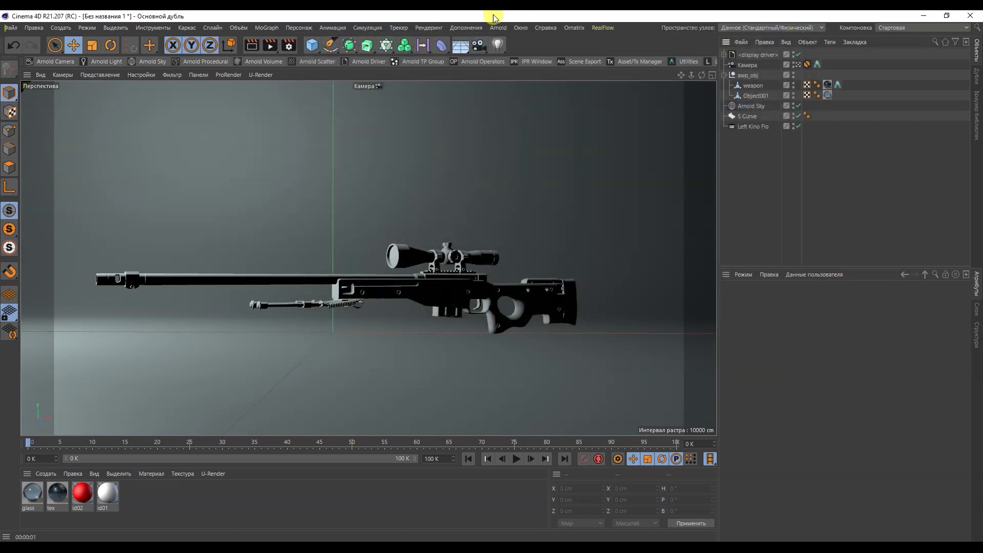
Render the frame with denoising and inspect its beauty_denoise pass up close in the Picture Viewer
left_click(271, 45)
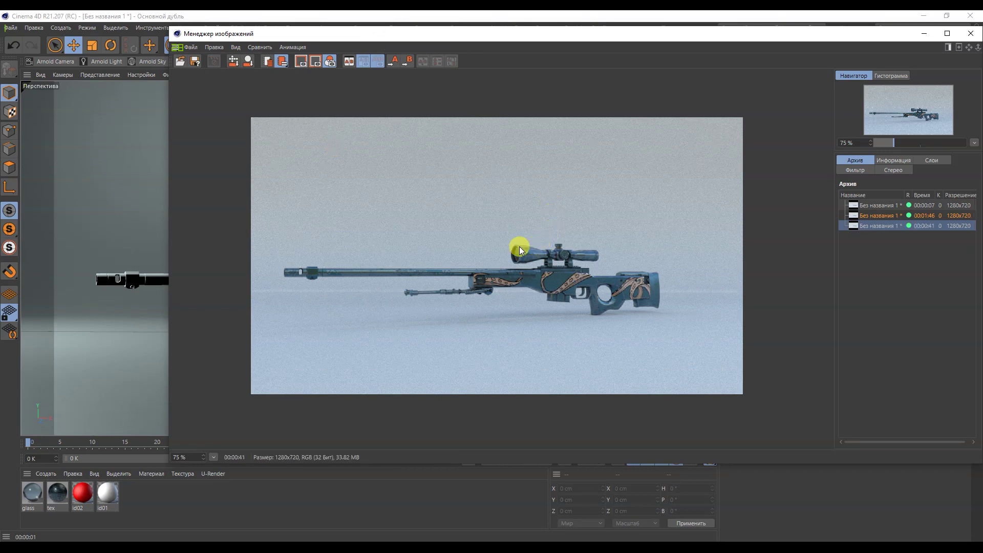
scroll(493, 259, "up", 2)
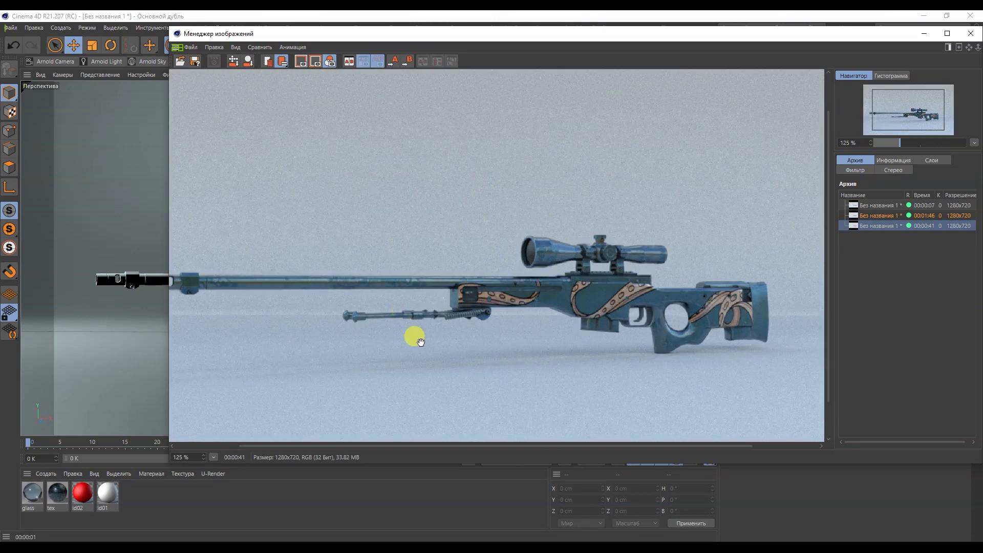
left_click(933, 161)
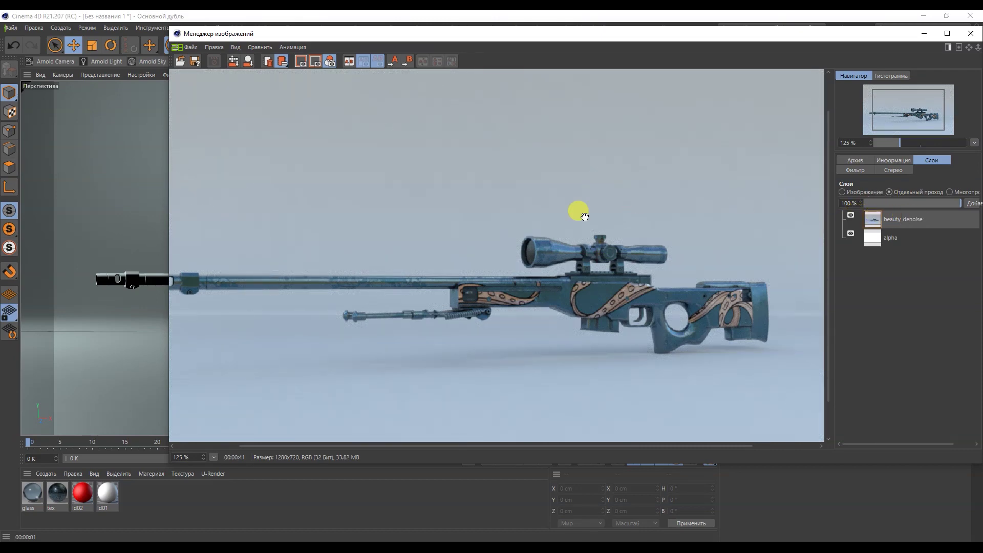
scroll(550, 215, "down", 2)
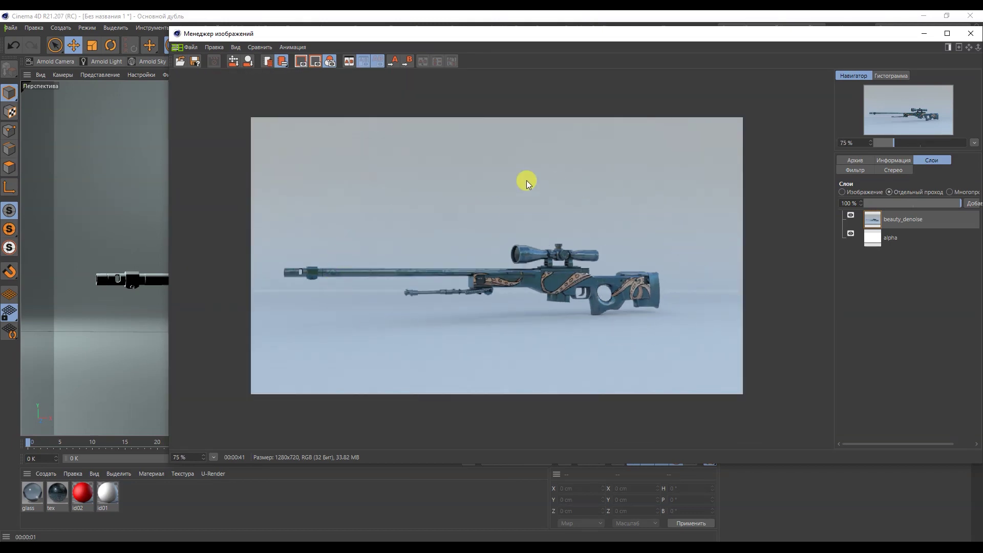
scroll(507, 273, "up", 3)
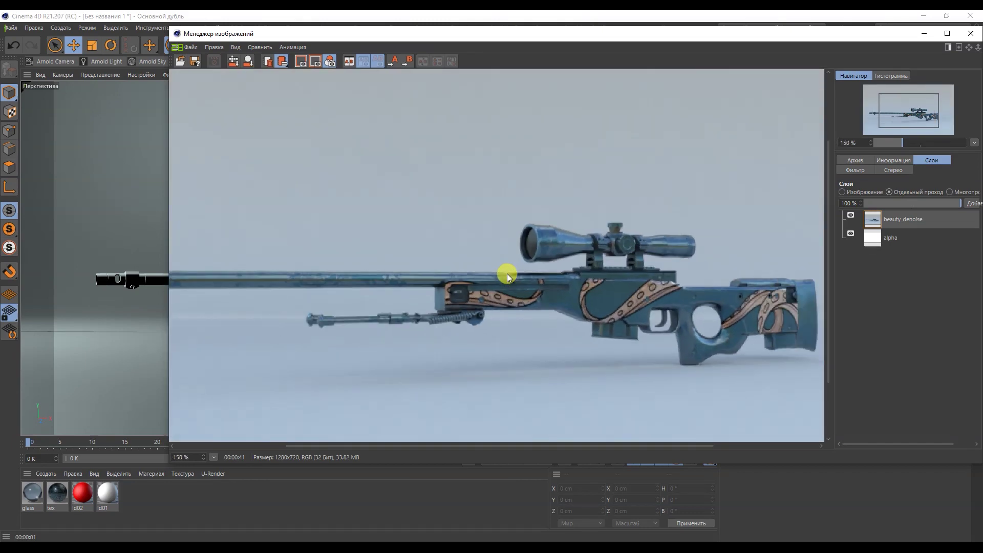
scroll(506, 273, "down", 3)
Compare the denoised render with the two earlier renders in the Picture Viewer history, and close the viewer
left_click(846, 162)
left_click(878, 205)
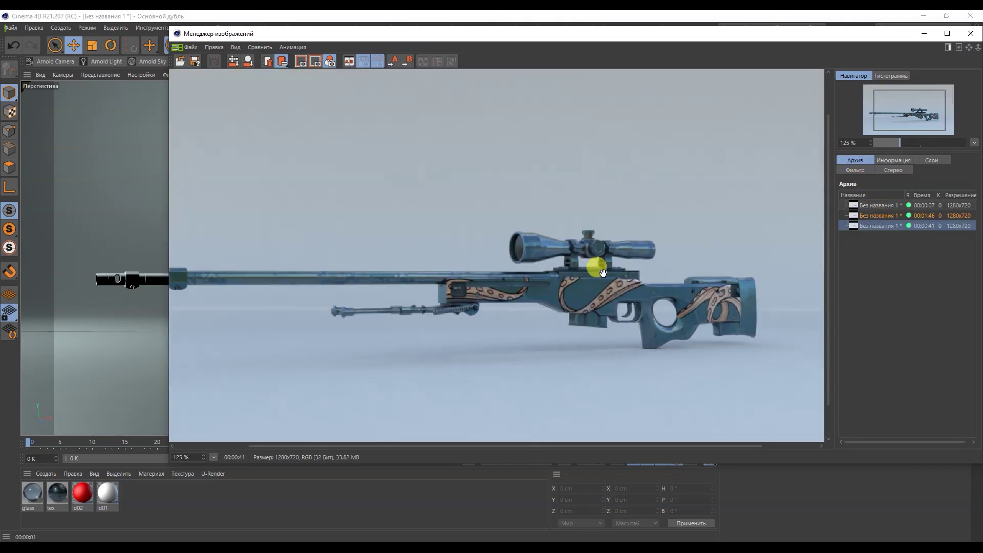
left_click(883, 216)
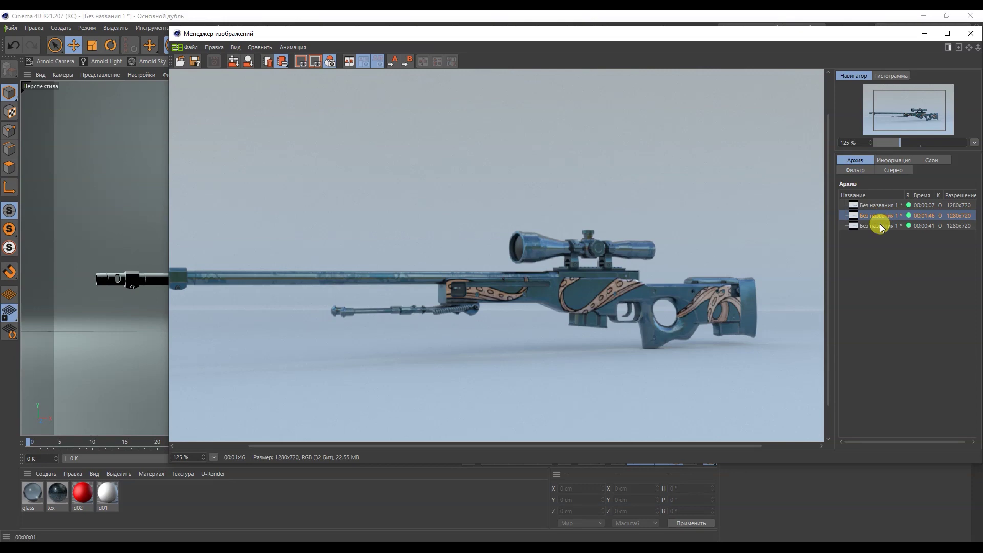
left_click(880, 226)
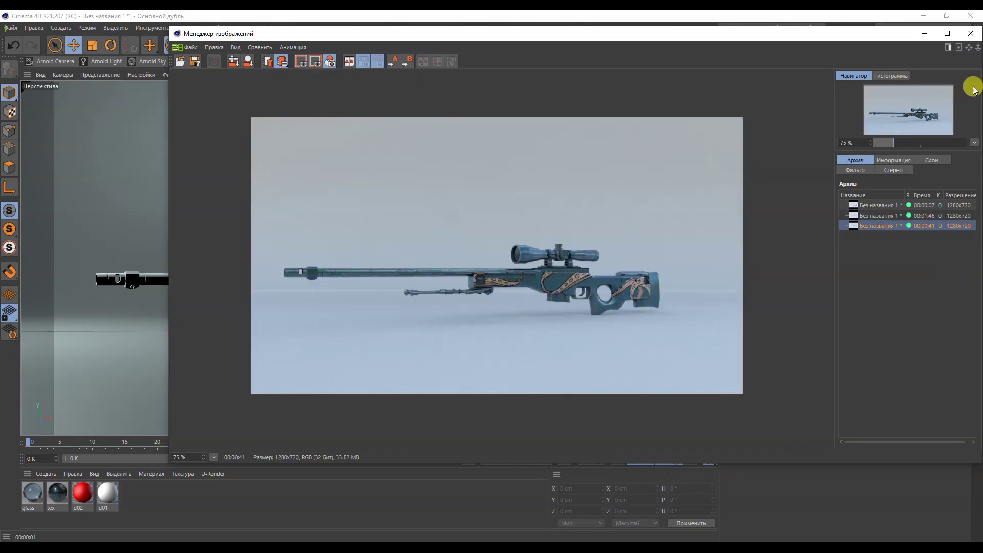
left_click(971, 34)
Enable multi-pass image saving at 32 Bit/Channel depth in the render settings and turn off saving of the regular image
key("ctrl+b")
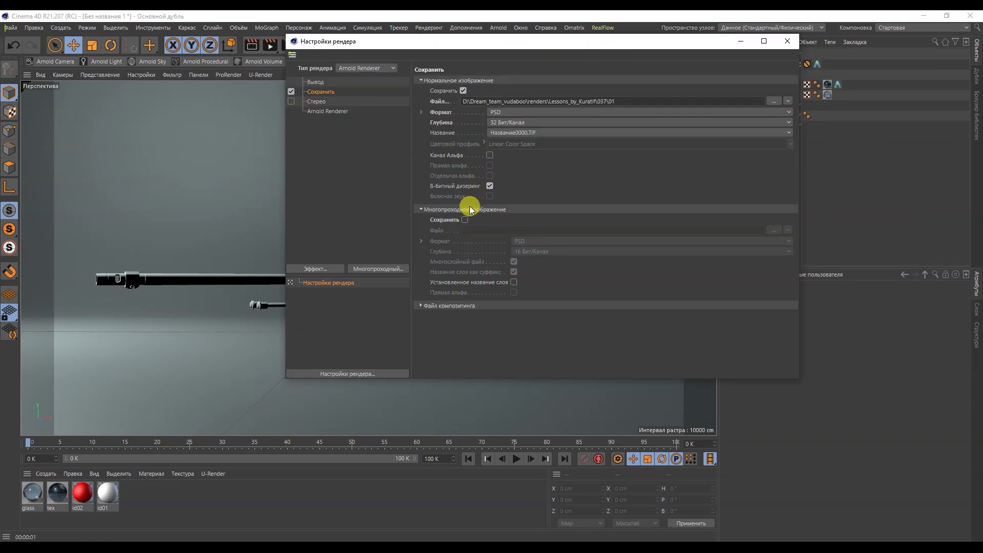
left_click(465, 220)
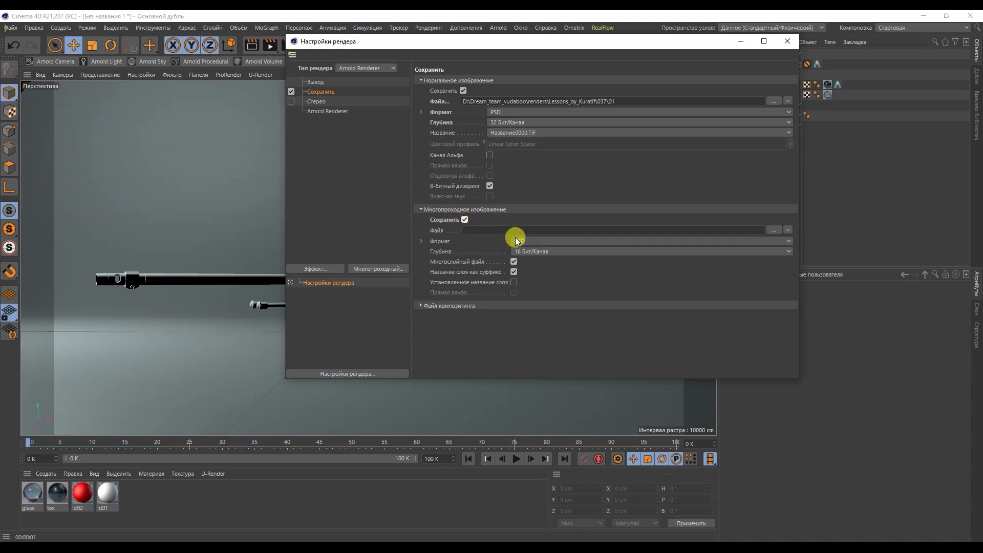
left_click(526, 251)
left_click(536, 287)
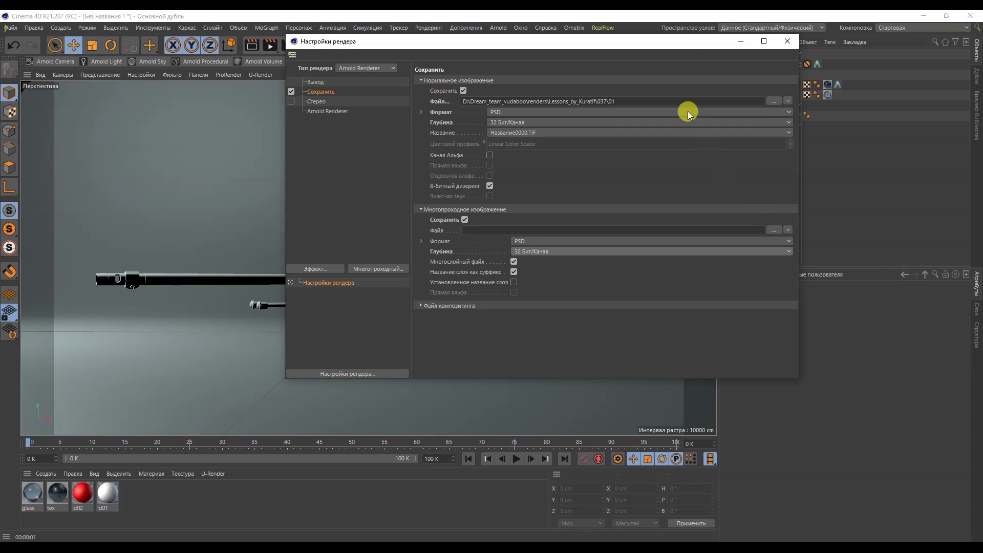
left_click(464, 91)
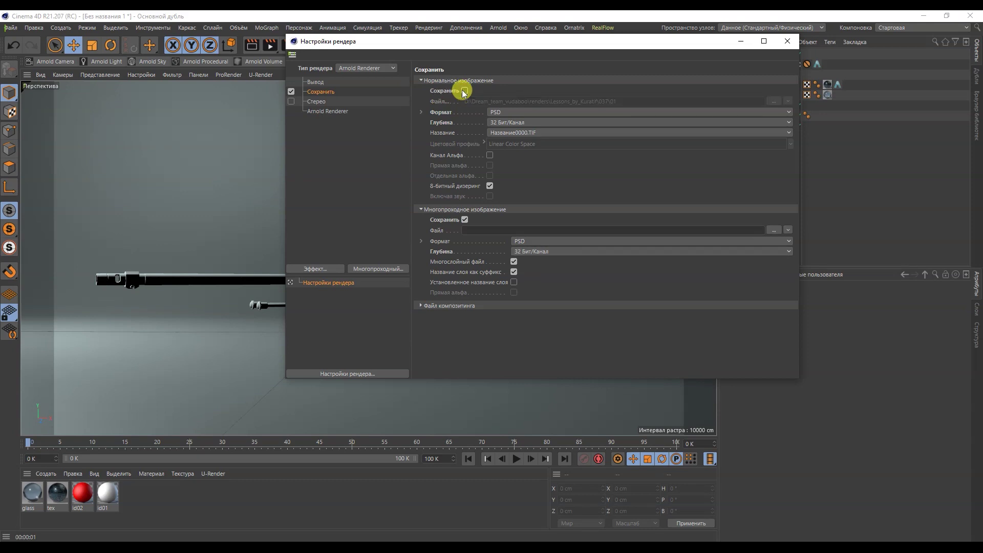
Set the multi-pass output file to 01.psd in folder 037, replacing the existing file, and render the frame to the Picture Viewer
left_click(773, 230)
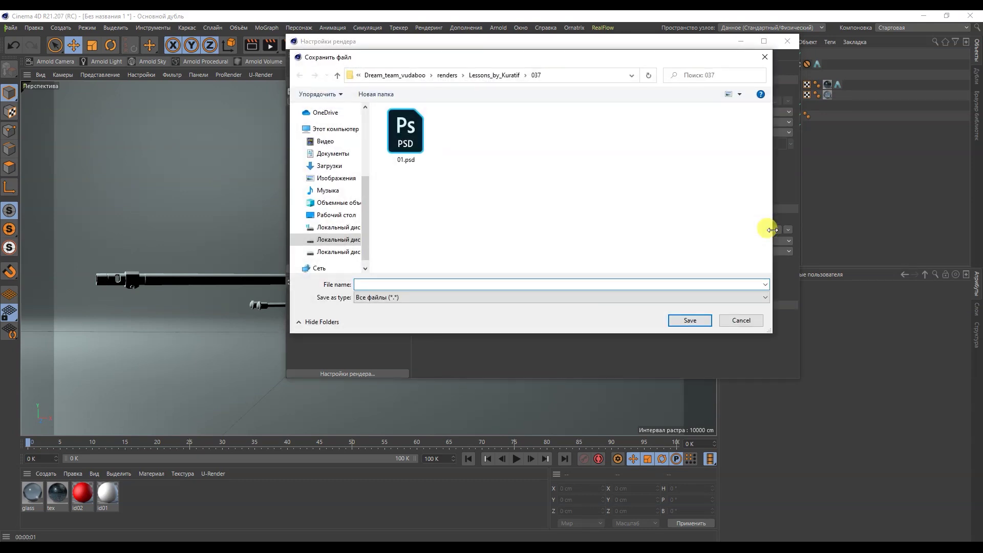
double_click(410, 149)
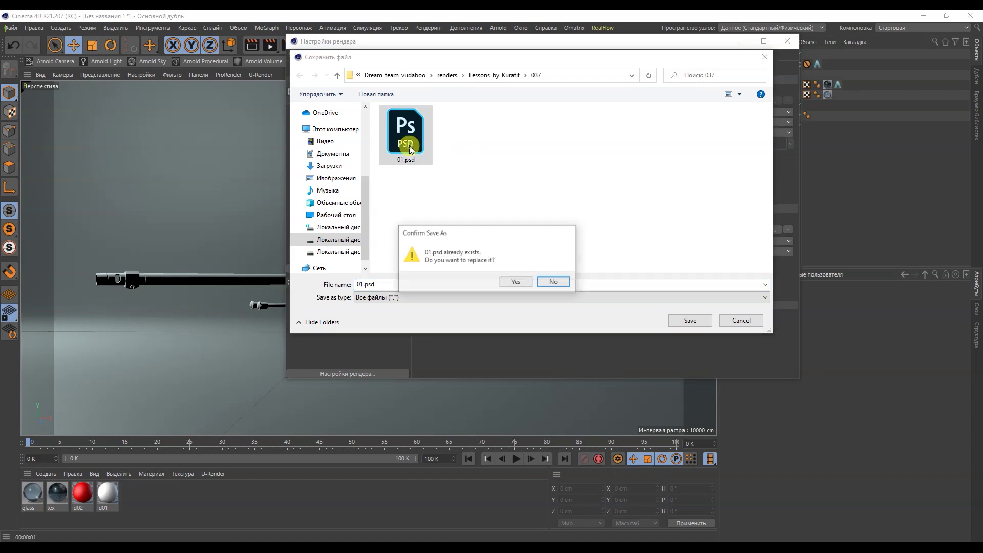
left_click(512, 281)
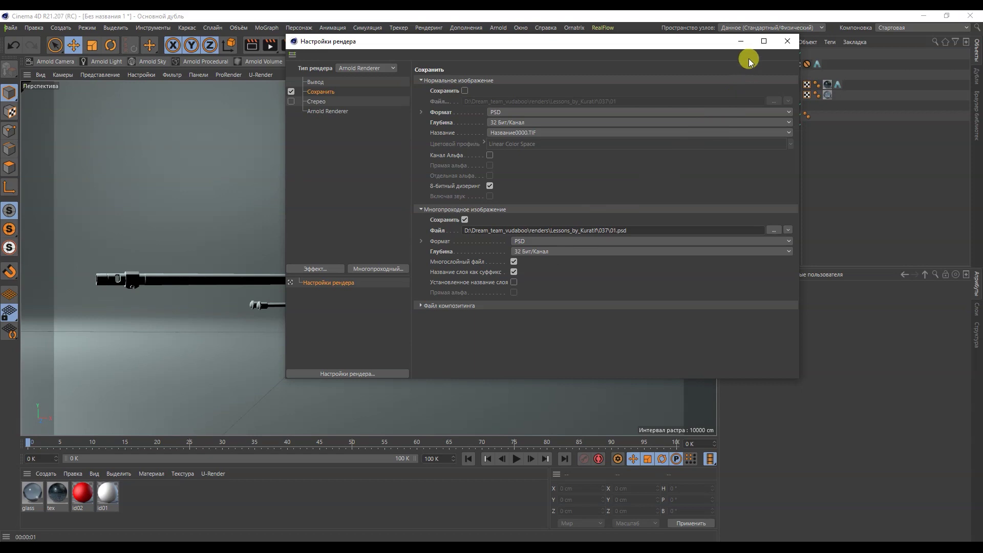
left_click(787, 41)
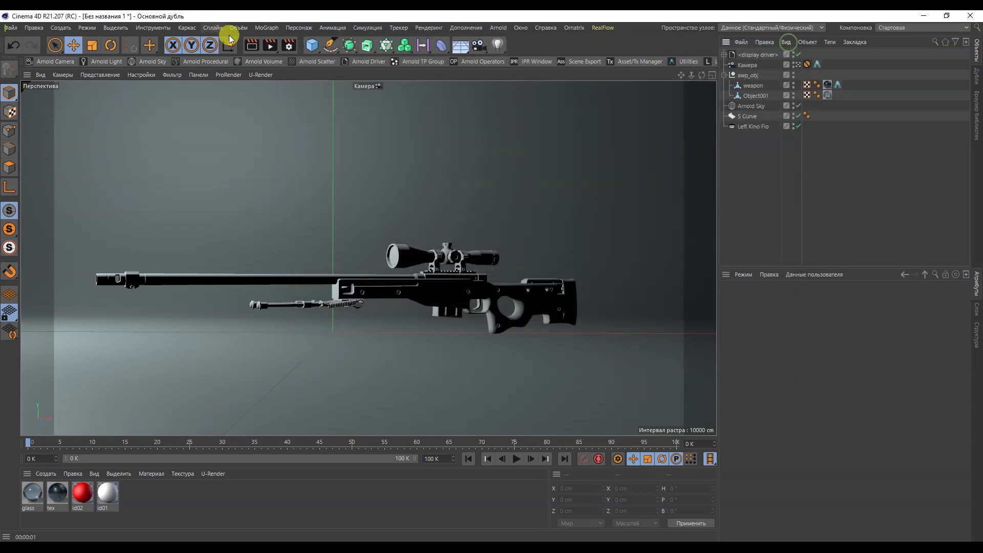
left_click(270, 45)
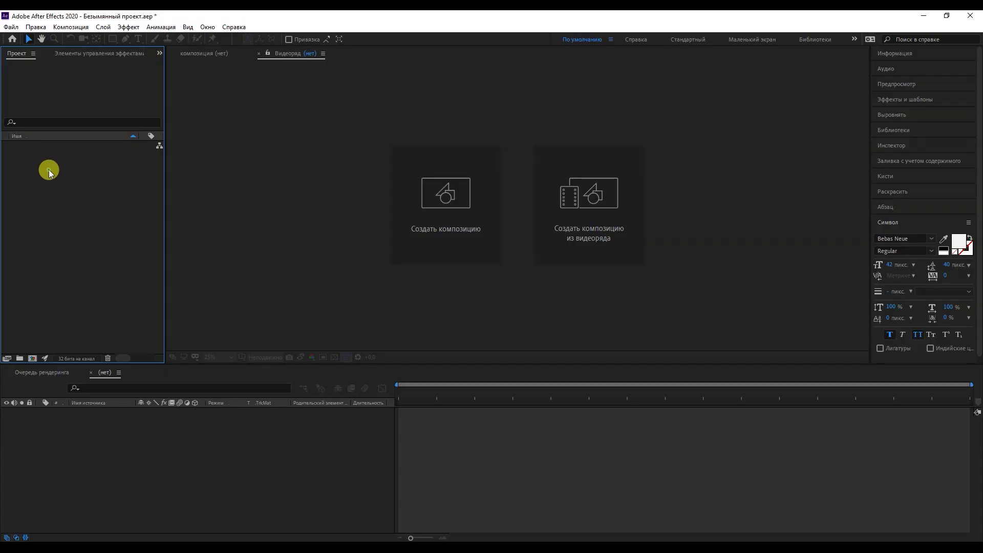
Switch to After Effects, import 01.psd as a composition and open composition 01
double_click(49, 169)
double_click(142, 239)
double_click(120, 113)
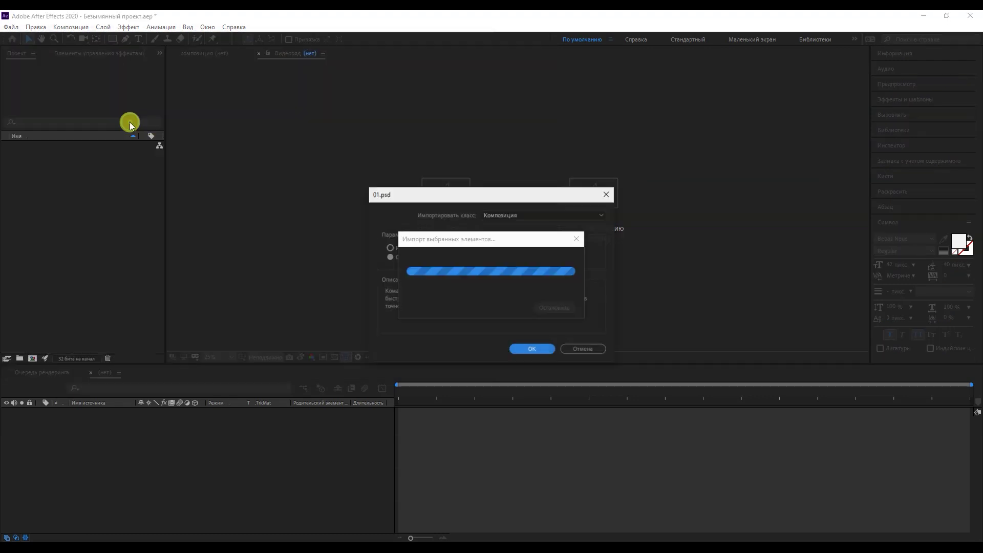
left_click(533, 350)
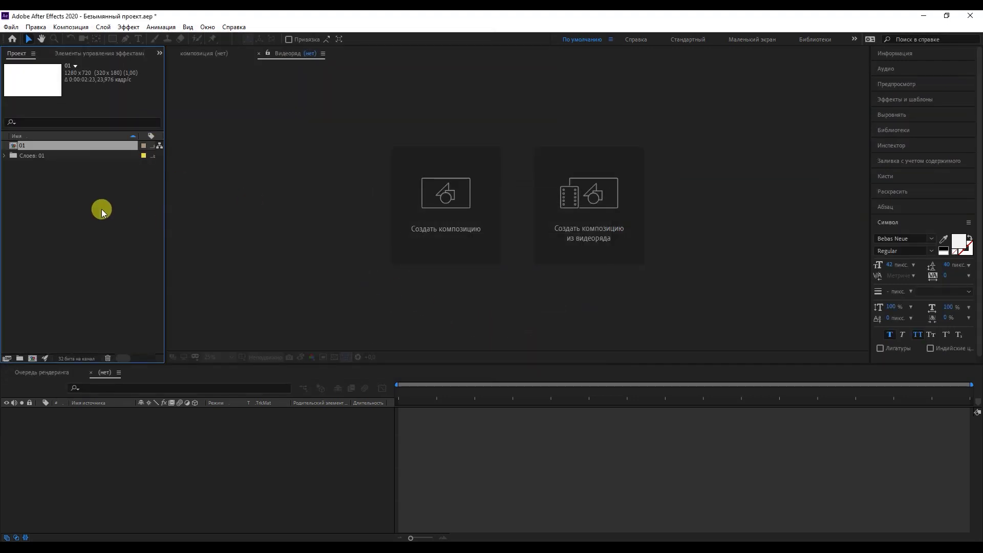
double_click(48, 146)
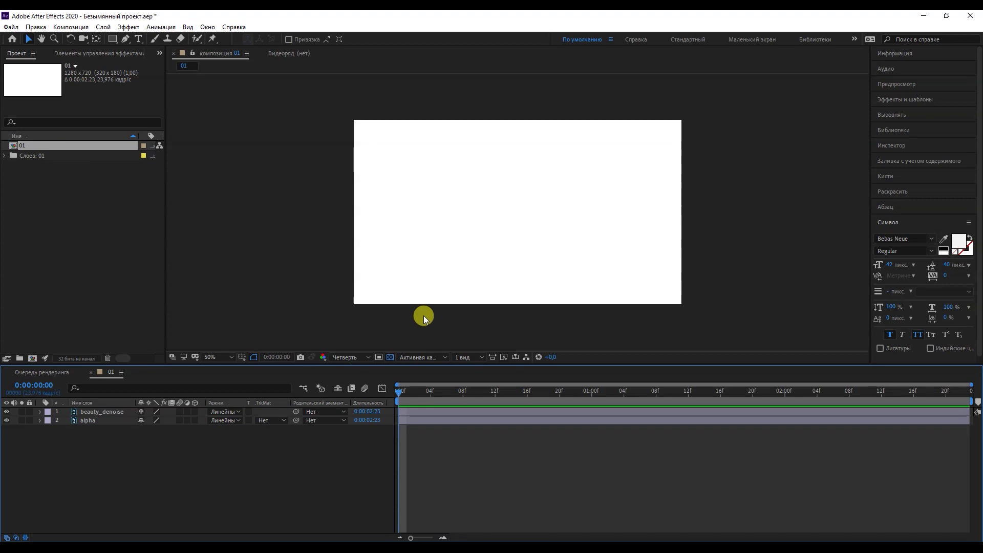
Hide the alpha layer, set the preview resolution to Full and inspect the rifle render up close
left_click(6, 420)
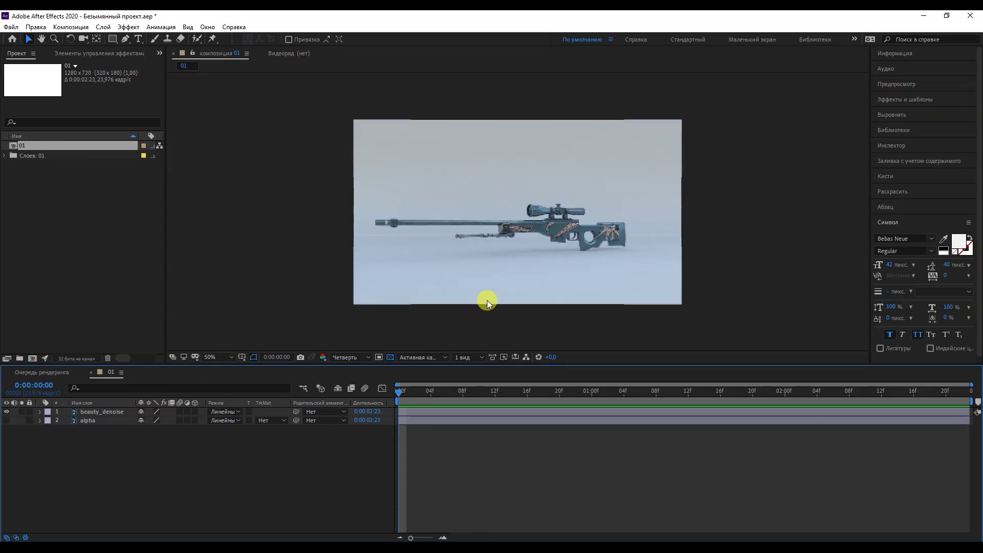
scroll(530, 254, "up", 2)
left_click(341, 357)
left_click(343, 383)
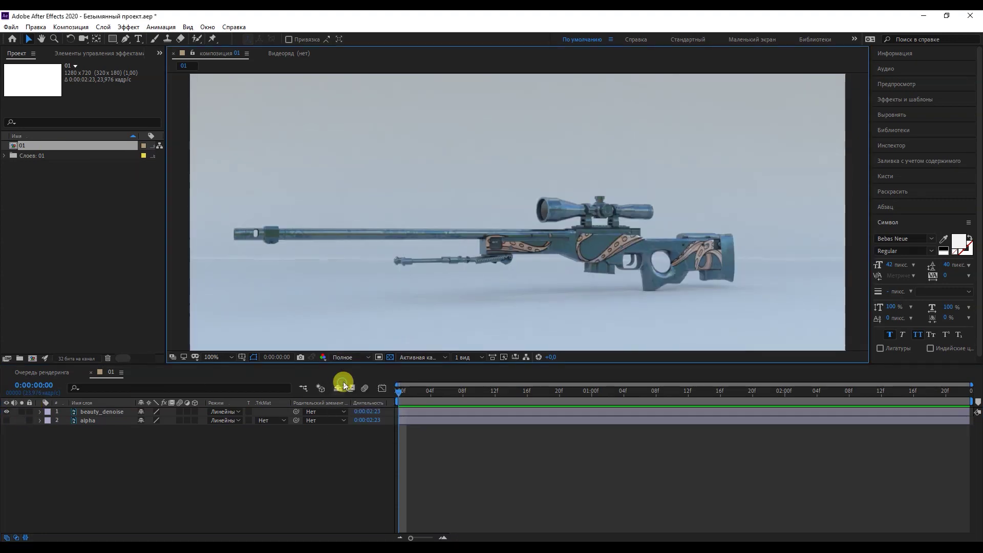
scroll(524, 259, "down", 3)
scroll(524, 258, "up", 5)
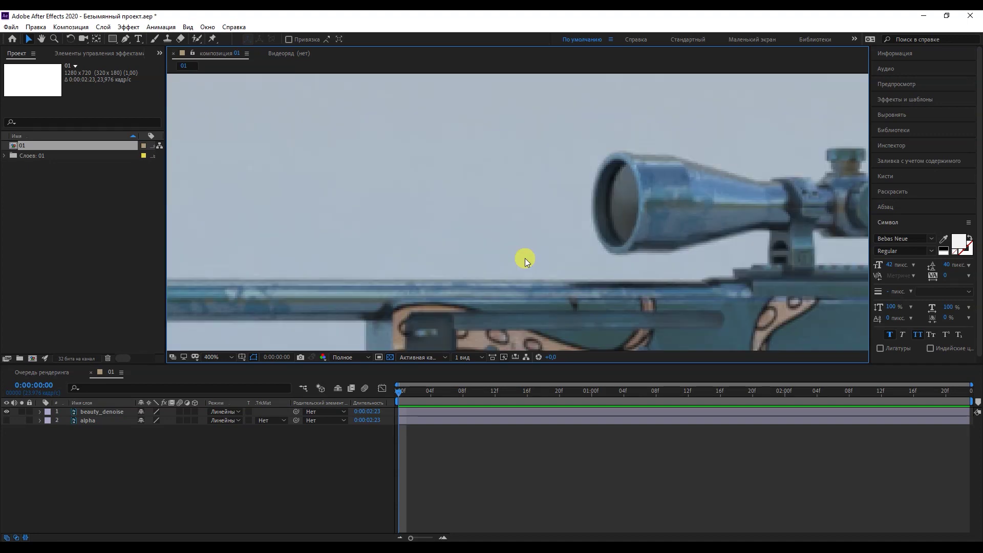
scroll(524, 258, "down", 3)
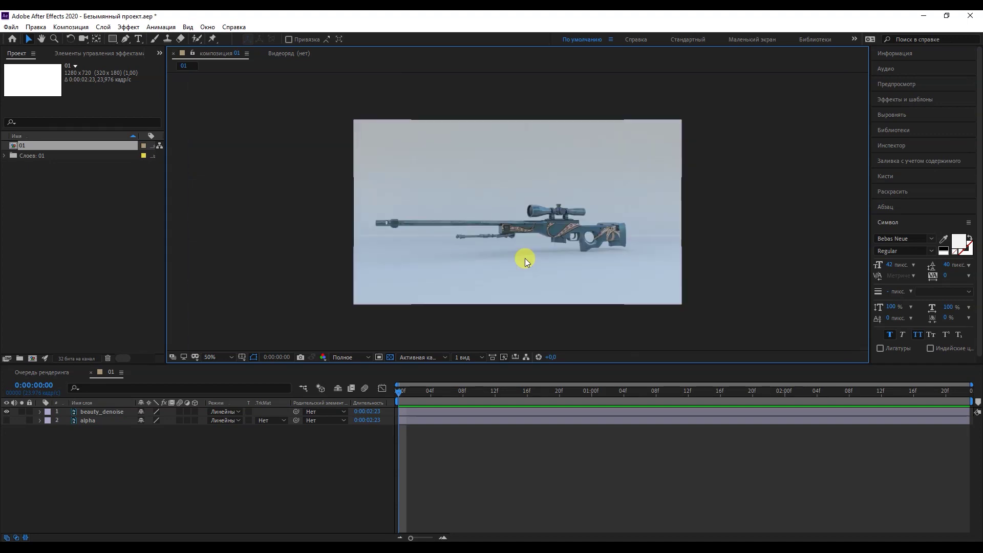
Set the beauty_denoise layer's blending mode to Normal and delete the alpha layer from the composition
left_click(219, 413)
left_click(268, 94)
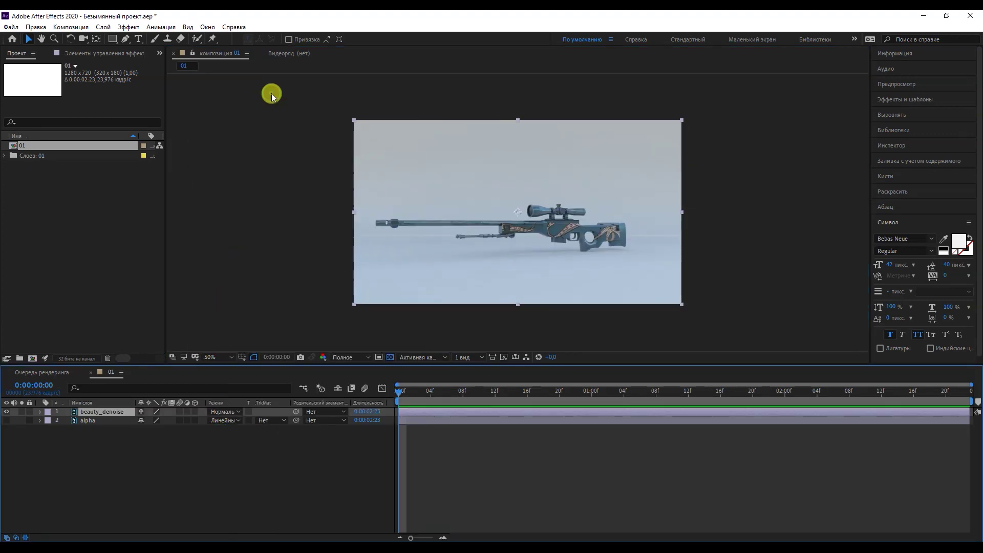
left_click(87, 419)
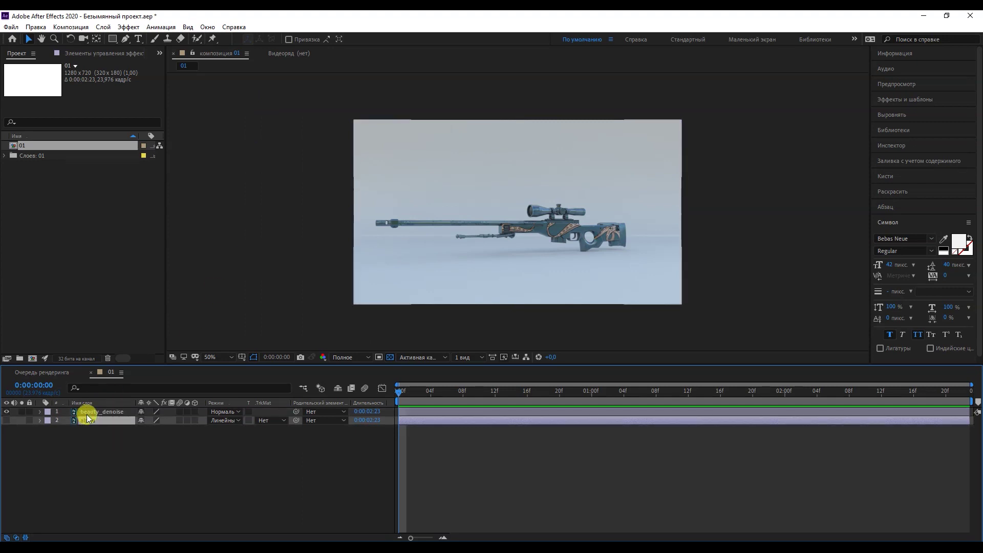
key("Delete")
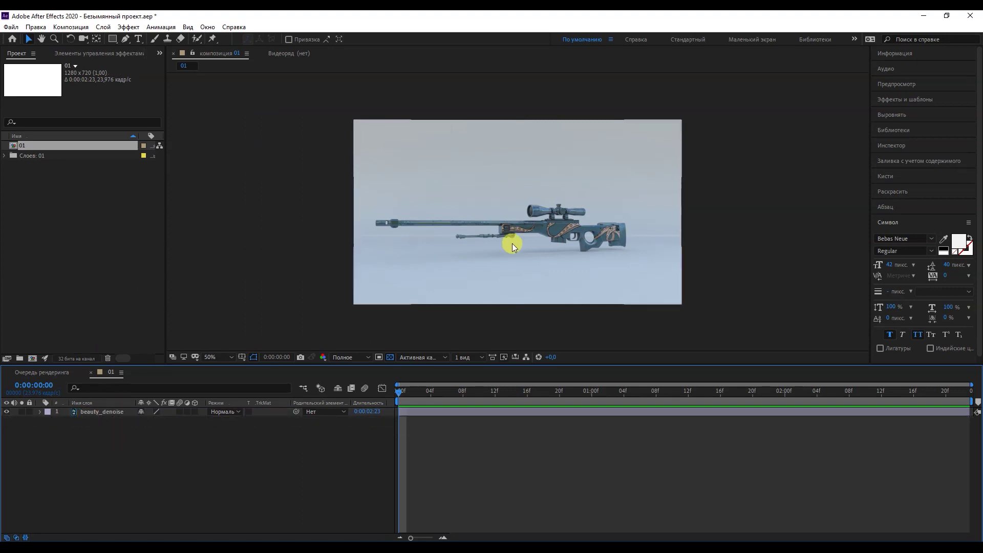
scroll(556, 233, "up", 3)
scroll(556, 233, "down", 1)
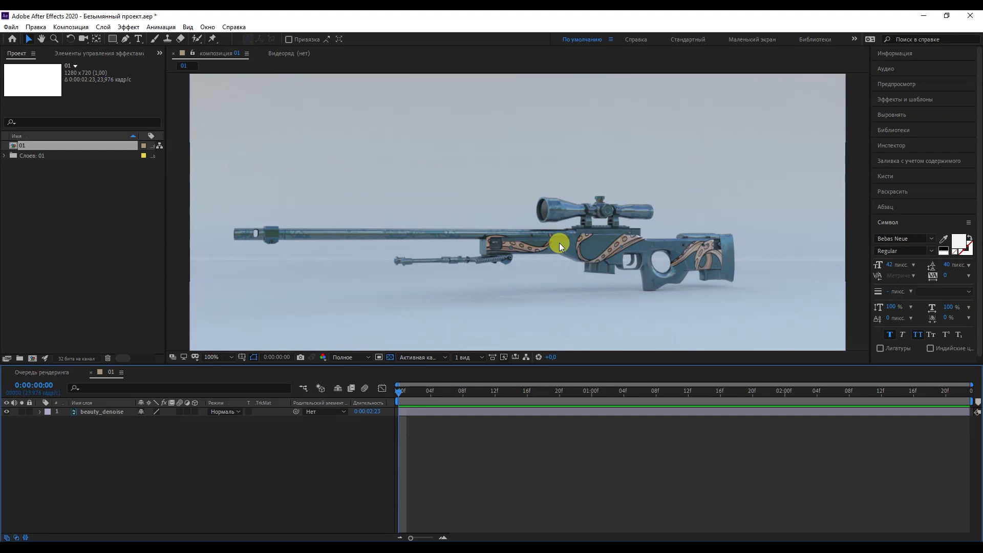